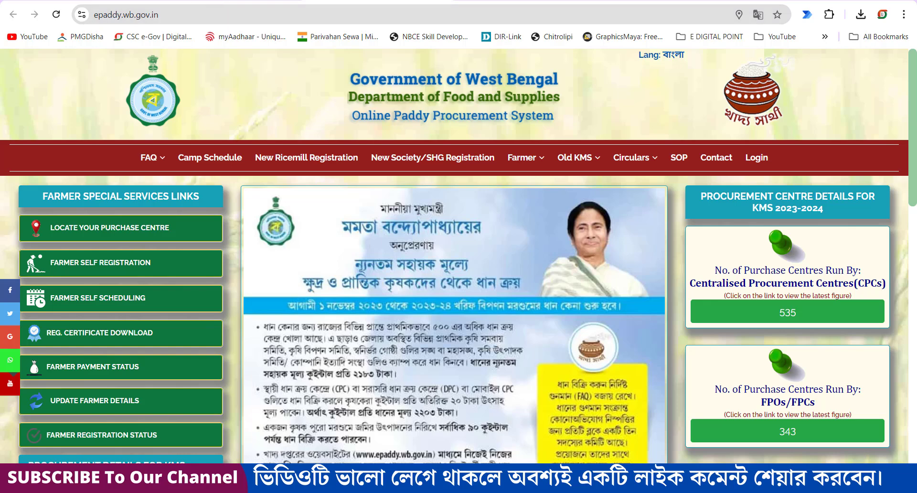
- Open the e-Paddy Procurement site from the search results and start Farmer Self Registration
{"action": "left_click", "coordinate": [224, 1]}
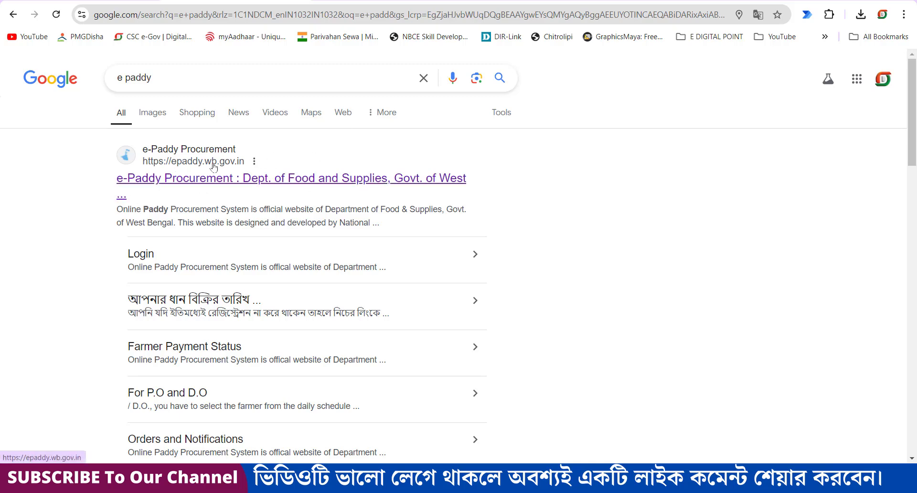
{"action": "left_click", "coordinate": [180, 176]}
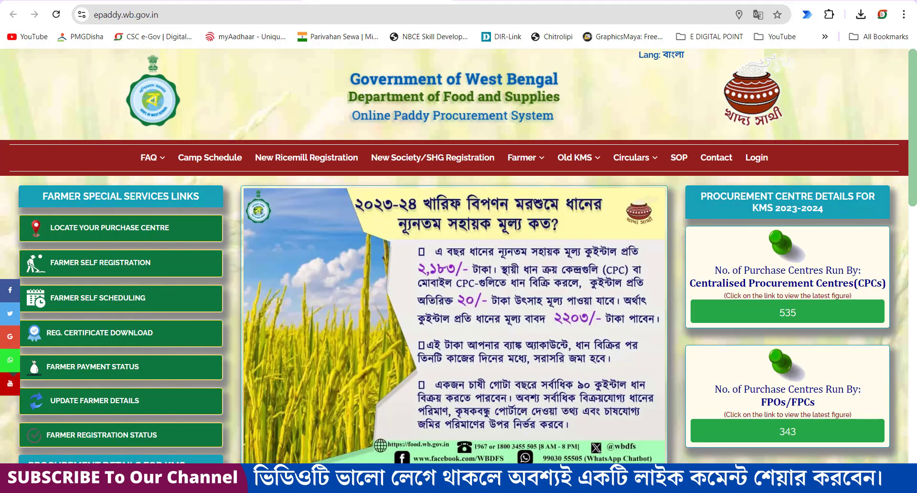
{"action": "scroll", "coordinate": [245, 220], "scroll_direction": "down", "scroll_amount": 5}
{"action": "scroll", "coordinate": [245, 220], "scroll_direction": "up", "scroll_amount": 5}
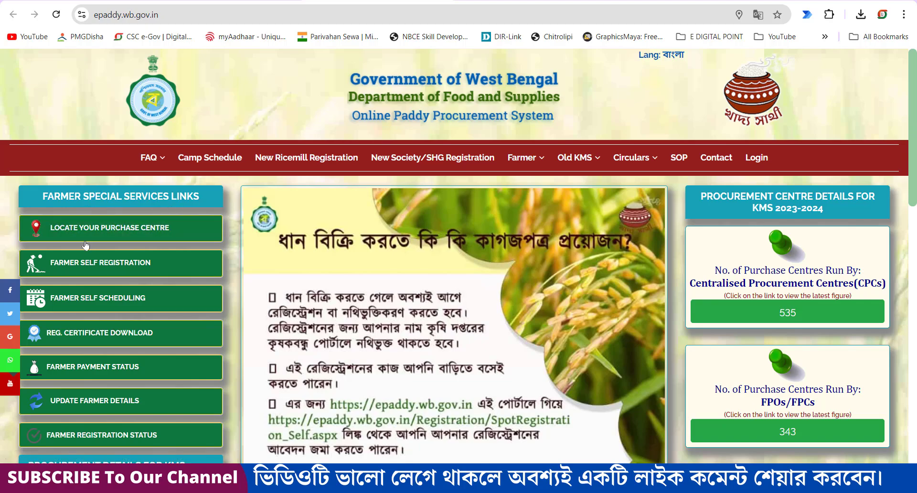
{"action": "scroll", "coordinate": [116, 286], "scroll_direction": "down", "scroll_amount": 5}
{"action": "scroll", "coordinate": [116, 285], "scroll_direction": "up", "scroll_amount": 5}
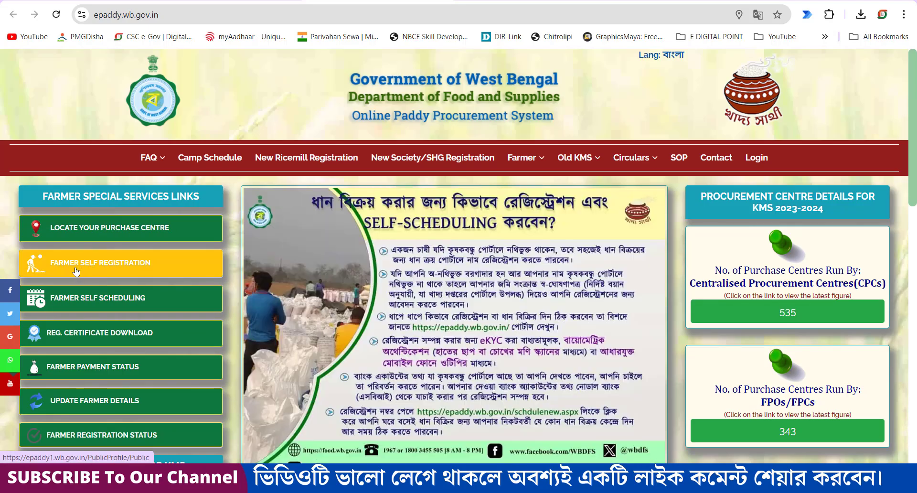
{"action": "left_click", "coordinate": [119, 264]}
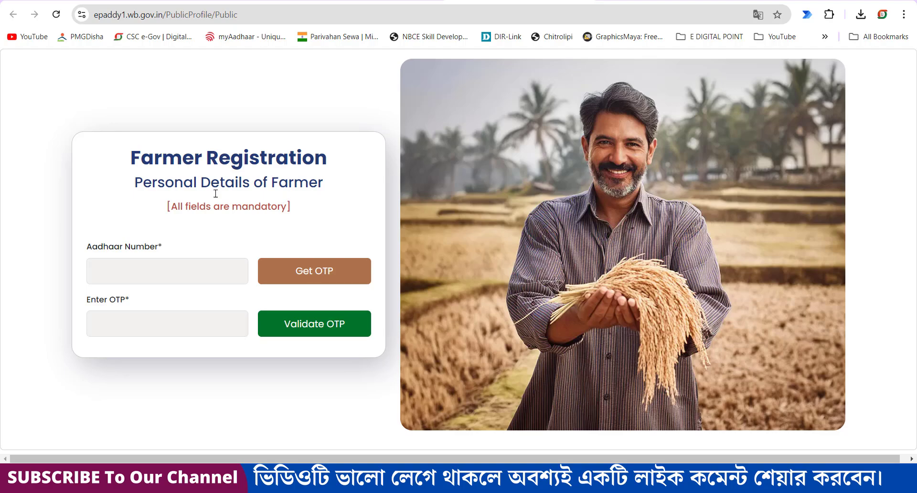
- Enter the farmer's Aadhaar number and request an OTP for it
{"action": "left_click", "coordinate": [143, 269]}
{"action": "left_click", "coordinate": [307, 271]}
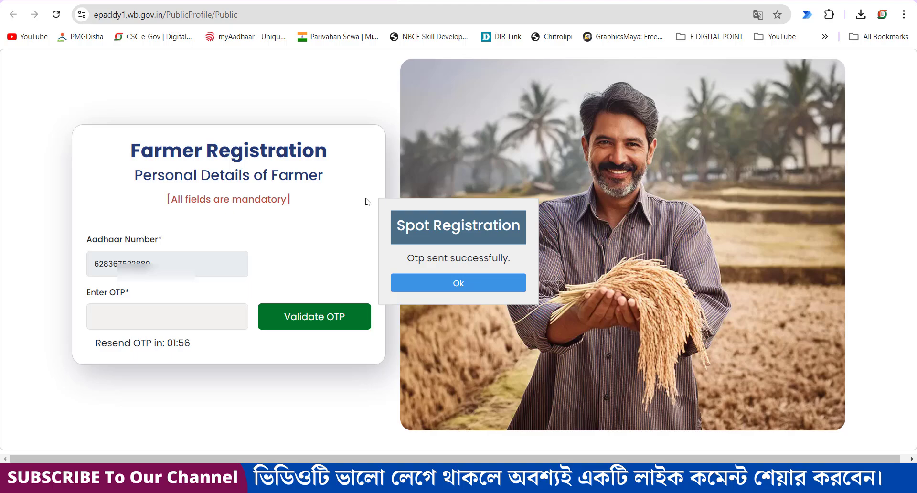
{"action": "left_click", "coordinate": [450, 285]}
- Enter the OTP received for the Aadhaar number and validate it to complete Aadhaar verification
{"action": "left_click", "coordinate": [125, 319]}
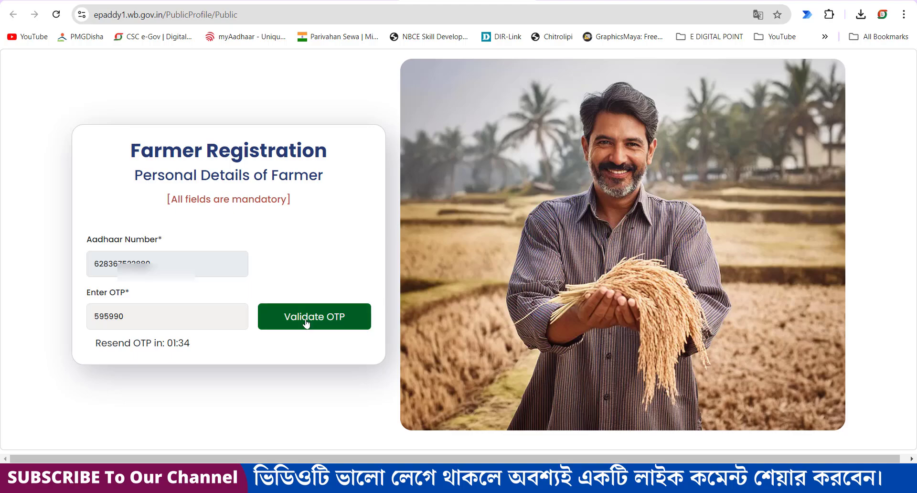
{"action": "left_click", "coordinate": [307, 323]}
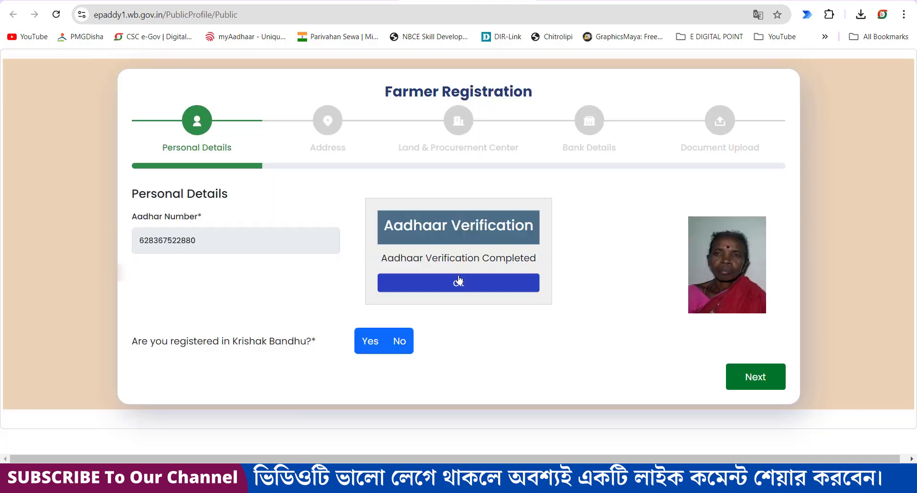
{"action": "left_click", "coordinate": [459, 282]}
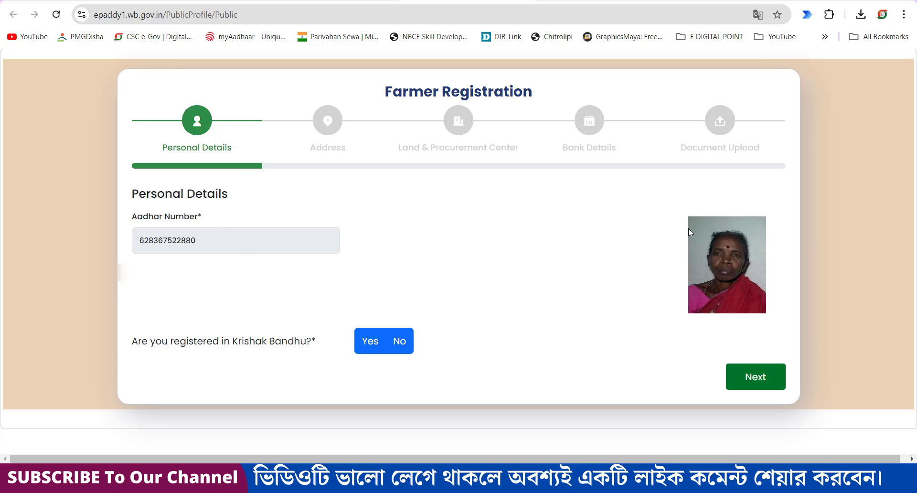
- Answer Yes to being registered in Krishak Bandhu and validate the farmer's record, searching by Aadhaar Number
{"action": "left_click_drag", "start_coordinate": [134, 341], "coordinate": [315, 352]}
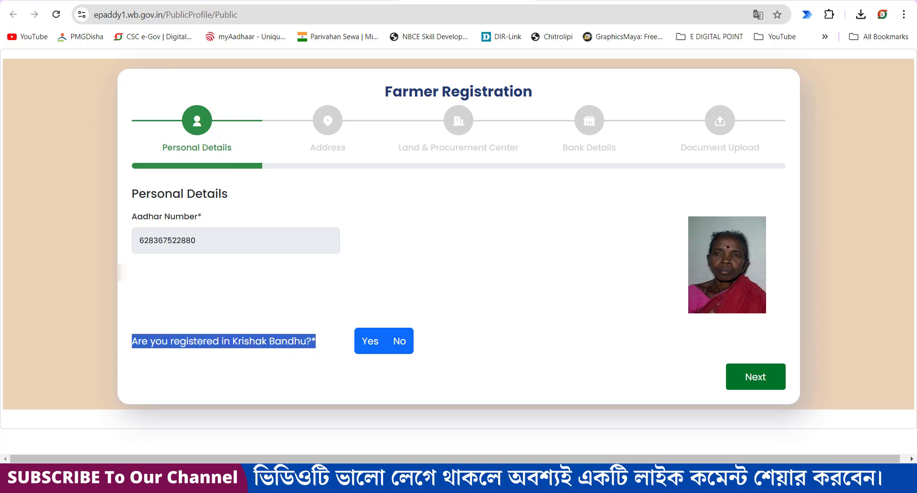
{"action": "left_click", "coordinate": [372, 342]}
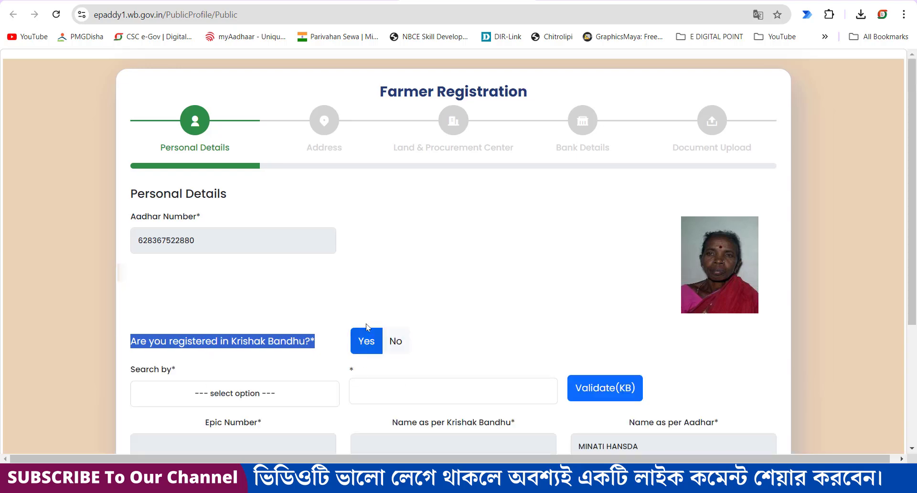
{"action": "left_click_drag", "start_coordinate": [132, 369], "coordinate": [194, 369]}
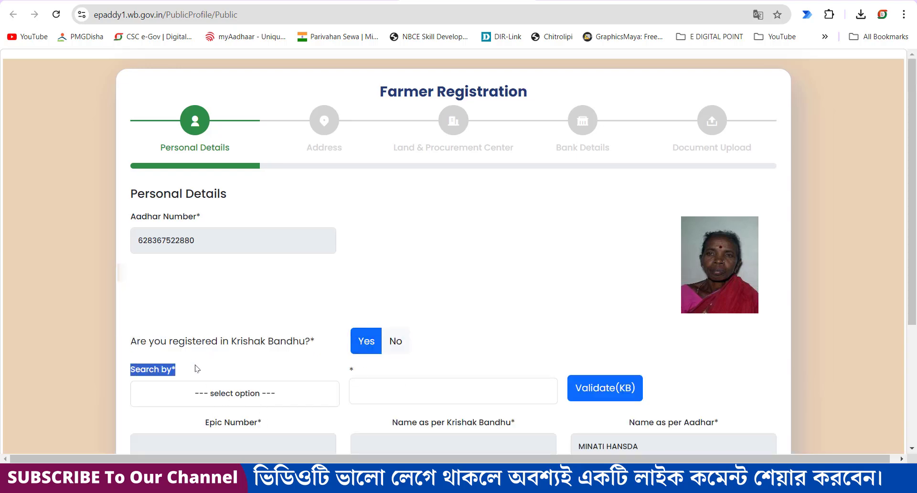
{"action": "scroll", "coordinate": [234, 217], "scroll_direction": "down", "scroll_amount": 3}
{"action": "left_click", "coordinate": [233, 216]}
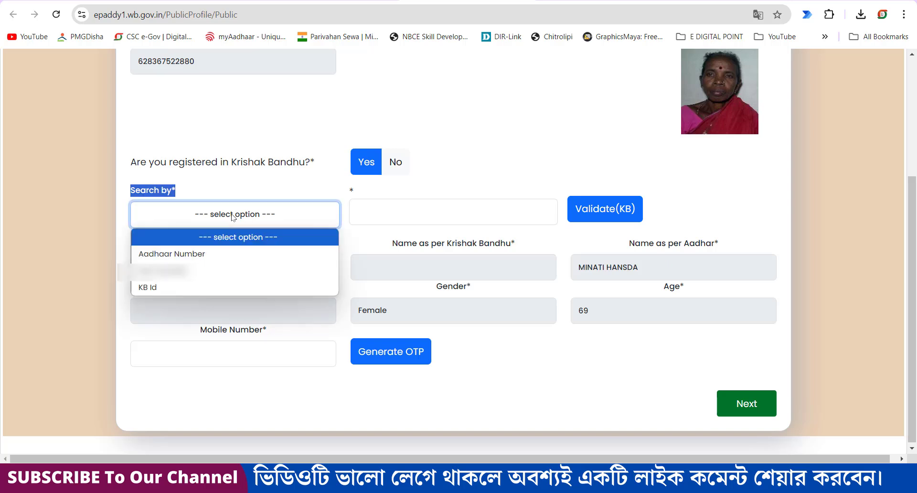
{"action": "left_click", "coordinate": [206, 258]}
{"action": "left_click_drag", "start_coordinate": [353, 216], "coordinate": [447, 205]}
{"action": "left_click", "coordinate": [611, 210]}
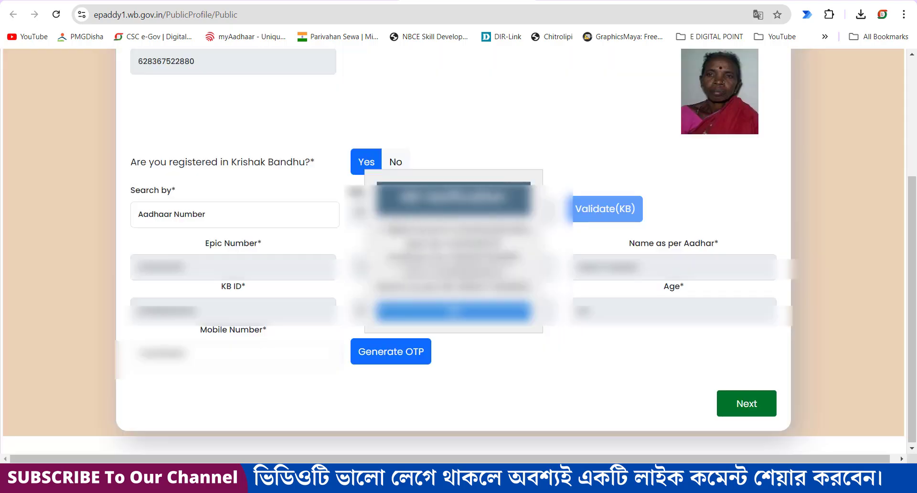
{"action": "left_click_drag", "start_coordinate": [387, 229], "coordinate": [530, 288]}
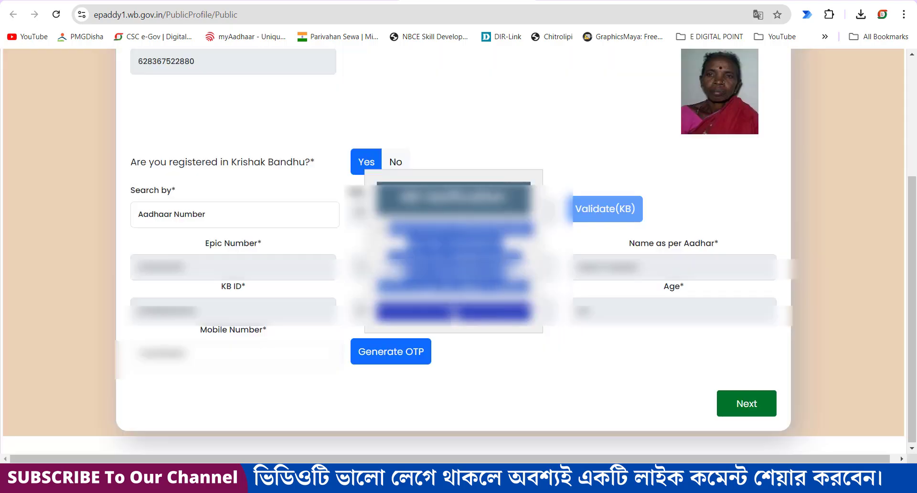
{"action": "left_click", "coordinate": [492, 311]}
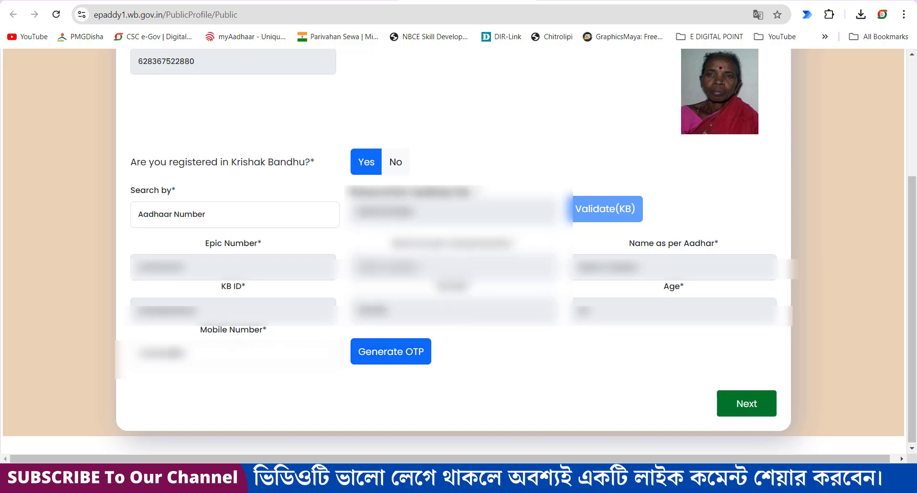
- Generate an OTP for the farmer's mobile number, then enter and validate the received code
{"action": "double_click", "coordinate": [225, 352]}
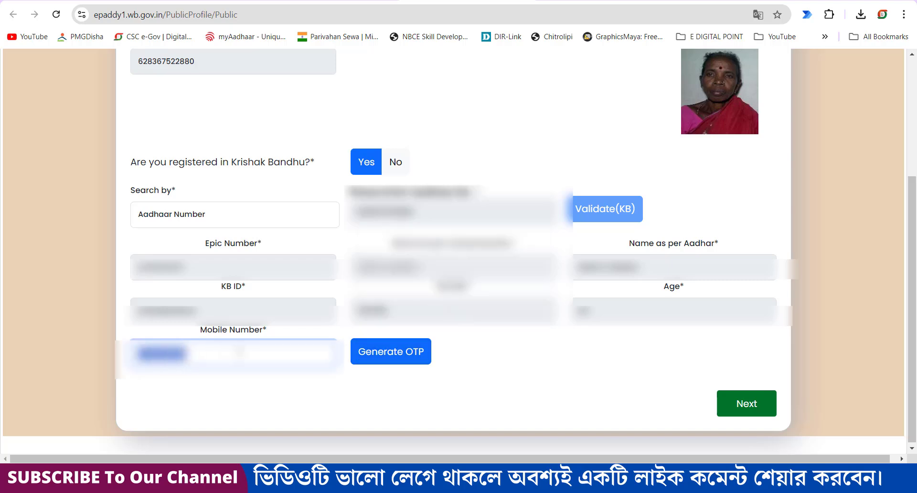
{"action": "left_click", "coordinate": [240, 353]}
{"action": "left_click", "coordinate": [240, 377]}
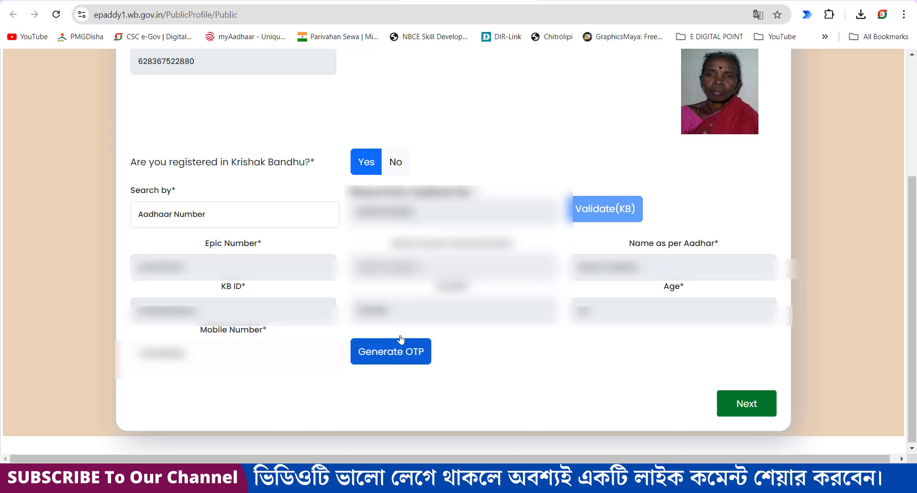
{"action": "left_click", "coordinate": [399, 348]}
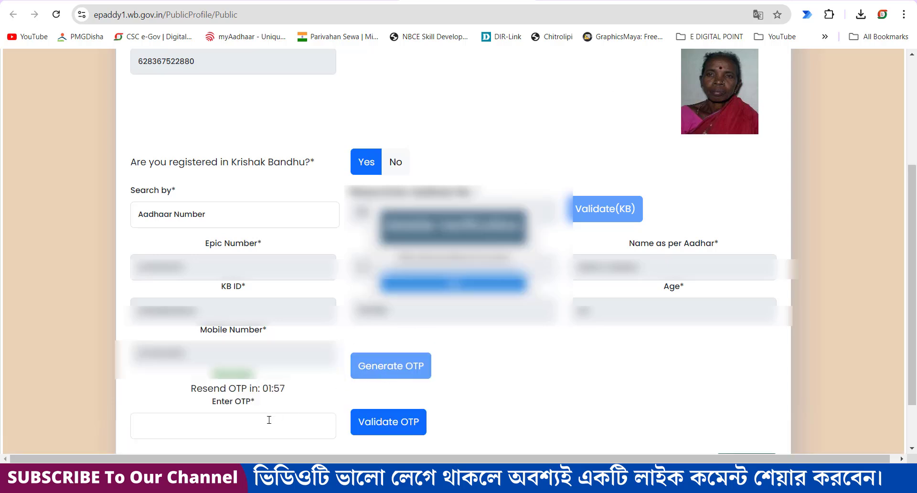
{"action": "left_click", "coordinate": [222, 426]}
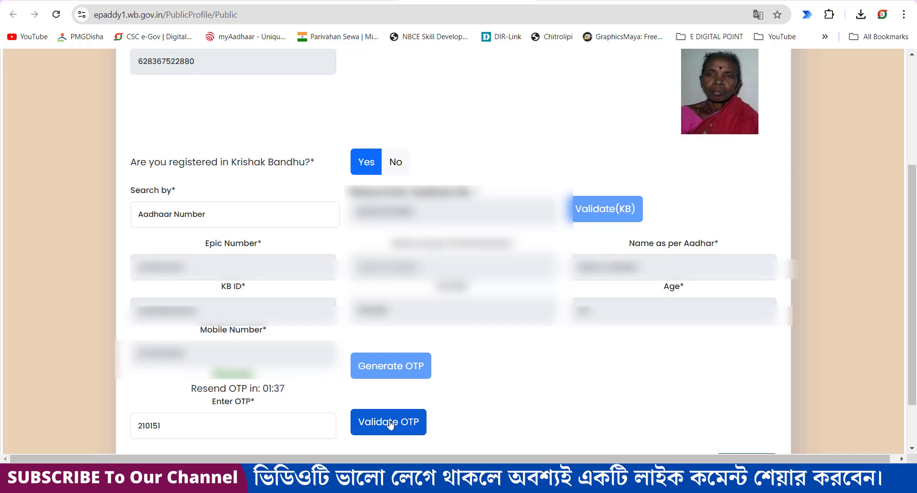
{"action": "left_click", "coordinate": [389, 422]}
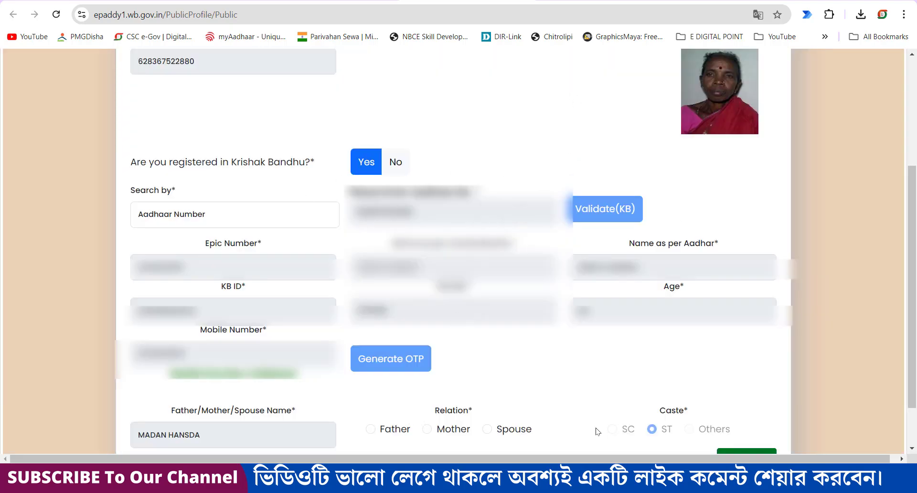
- Set the relation to Father and continue from Personal Details to the Address section
{"action": "scroll", "coordinate": [562, 78], "scroll_direction": "down", "scroll_amount": 1}
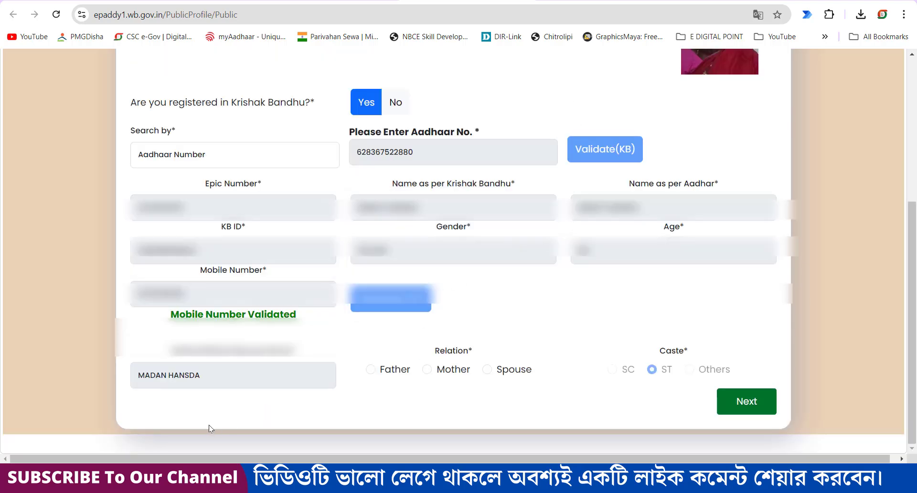
{"action": "left_click_drag", "start_coordinate": [168, 351], "coordinate": [315, 351]}
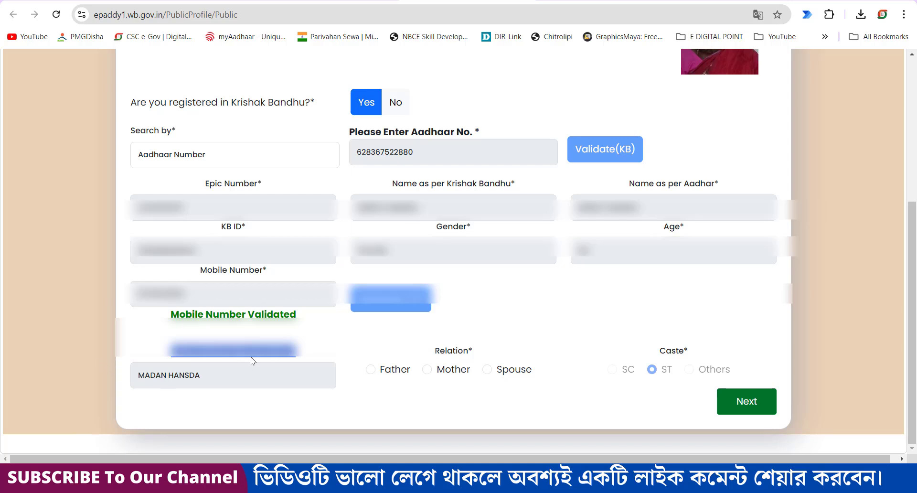
{"action": "left_click", "coordinate": [221, 380]}
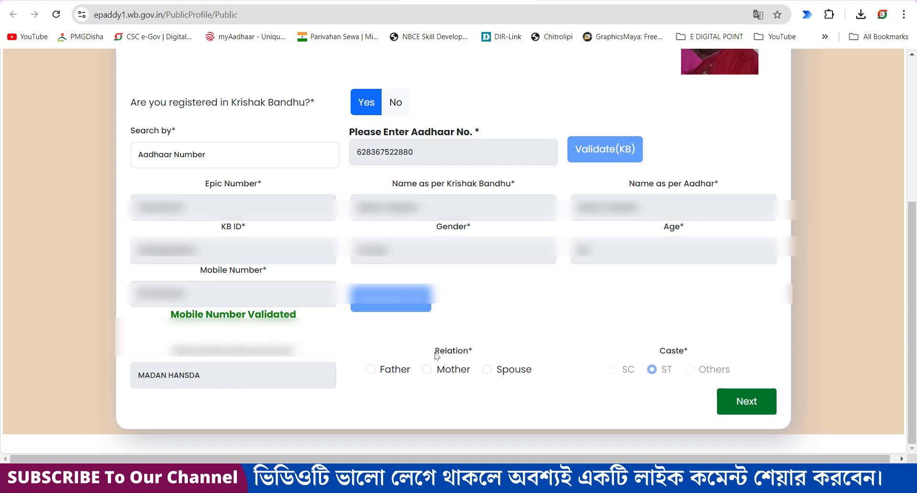
{"action": "left_click_drag", "start_coordinate": [436, 355], "coordinate": [479, 352]}
{"action": "left_click", "coordinate": [371, 370]}
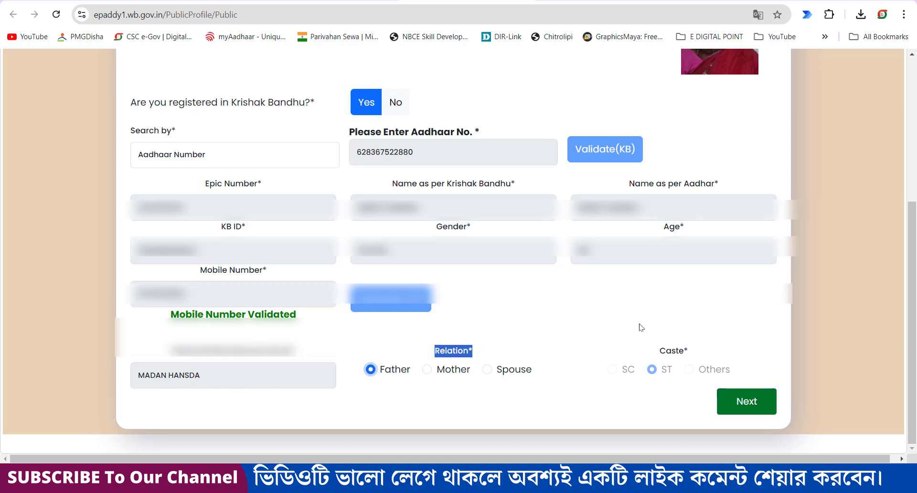
{"action": "mouse_move", "coordinate": [684, 354]}
{"action": "left_mouse_down"}
{"action": "mouse_move", "coordinate": [721, 343]}
{"action": "mouse_move", "coordinate": [688, 354]}
{"action": "left_mouse_up"}
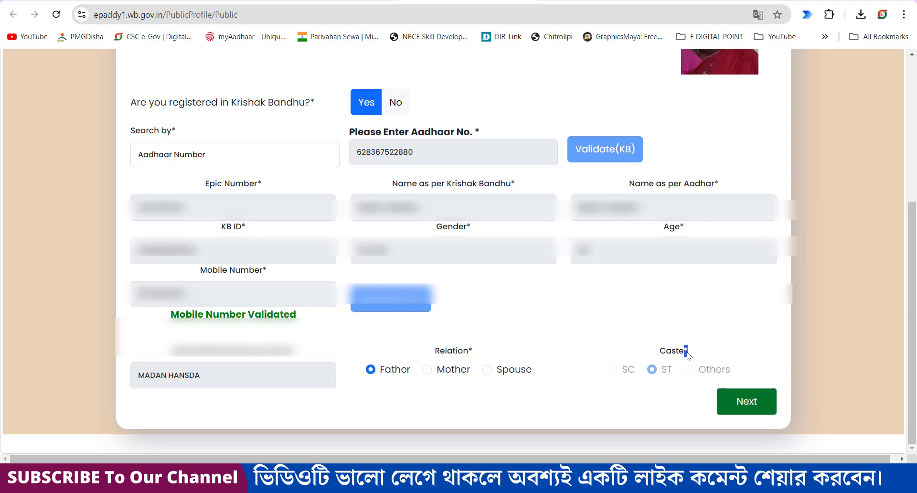
{"action": "left_click", "coordinate": [644, 391]}
{"action": "left_click", "coordinate": [757, 399]}
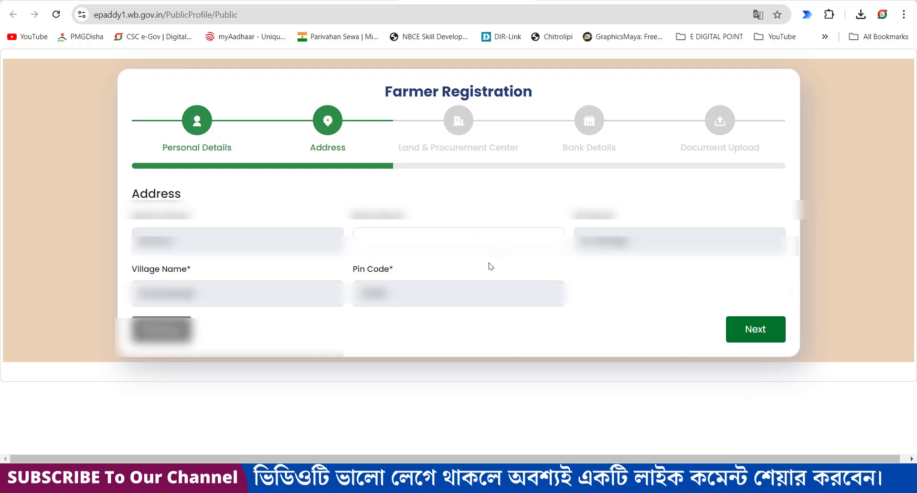
- Fill in the empty address field and continue to the Land & Procurement Center section
{"action": "left_click_drag", "start_coordinate": [132, 196], "coordinate": [203, 198]}
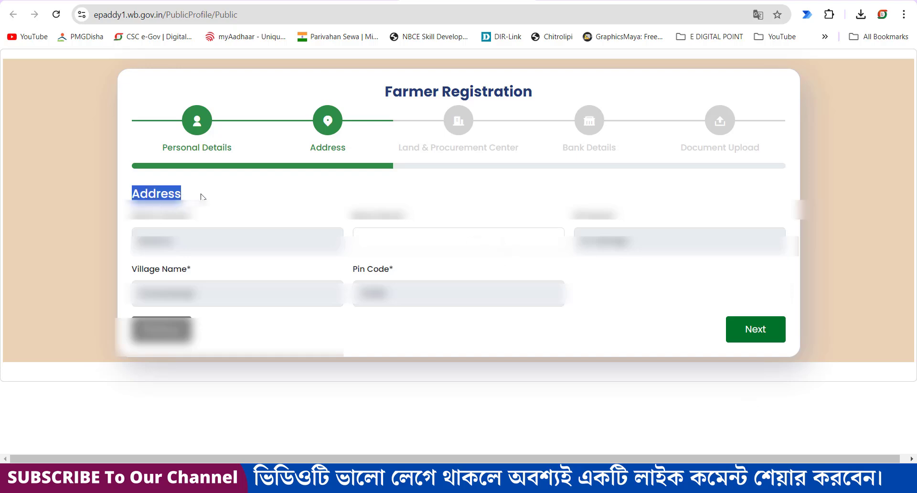
{"action": "double_click", "coordinate": [139, 236]}
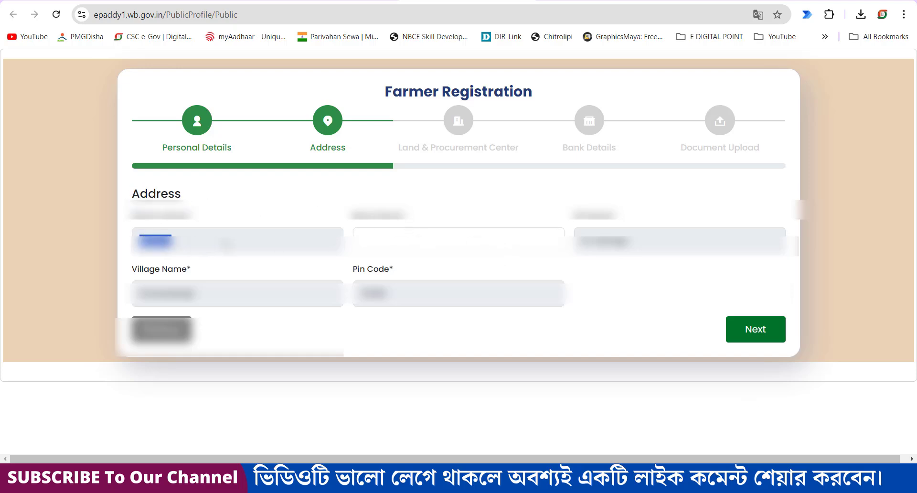
{"action": "left_click", "coordinate": [411, 235]}
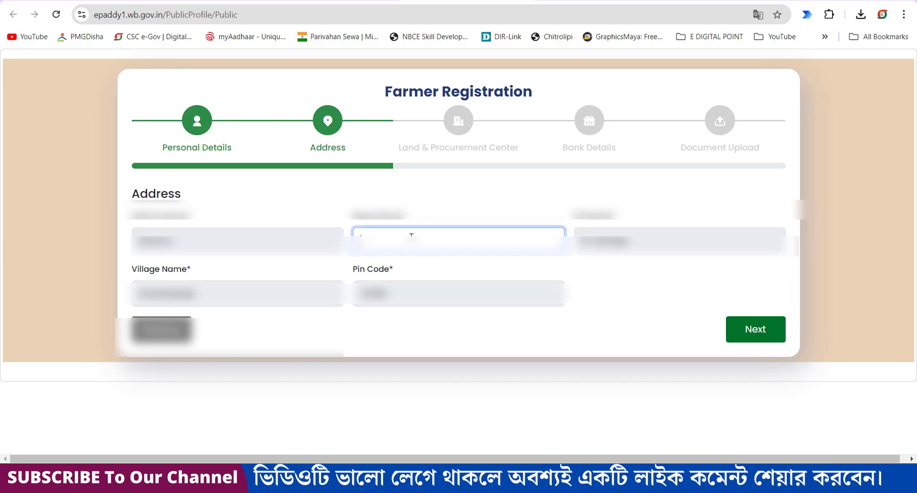
{"action": "type", "text": "•••••••"}
{"action": "left_click", "coordinate": [641, 282]}
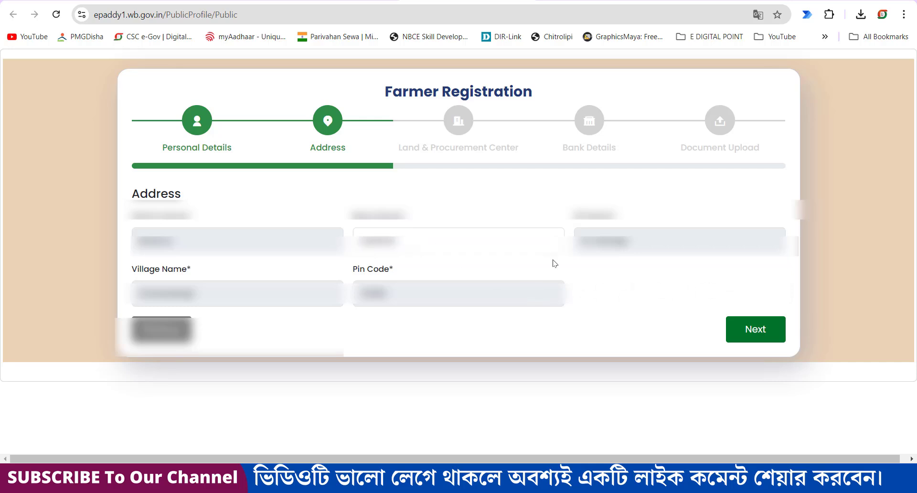
{"action": "left_click", "coordinate": [756, 334]}
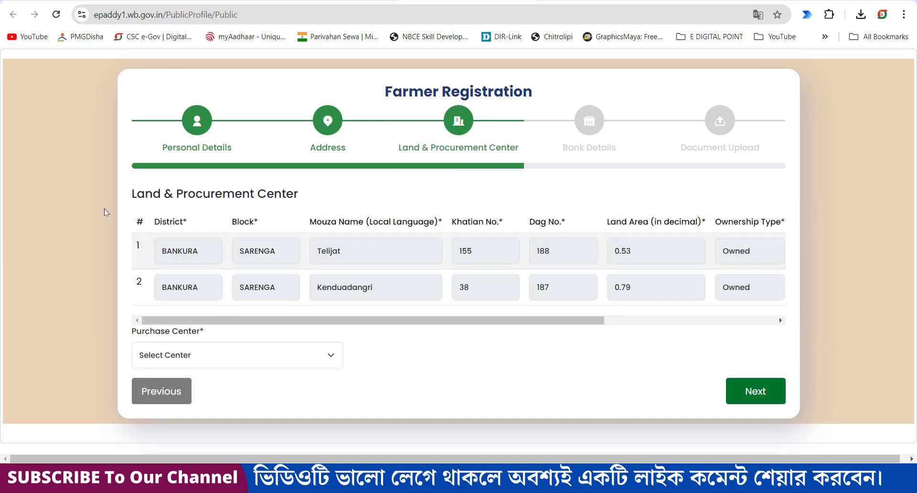
- Request verification of both listed land plots (Khatian 155 and Khatian 38) against the Land Department record
{"action": "left_click_drag", "start_coordinate": [130, 194], "coordinate": [311, 198]}
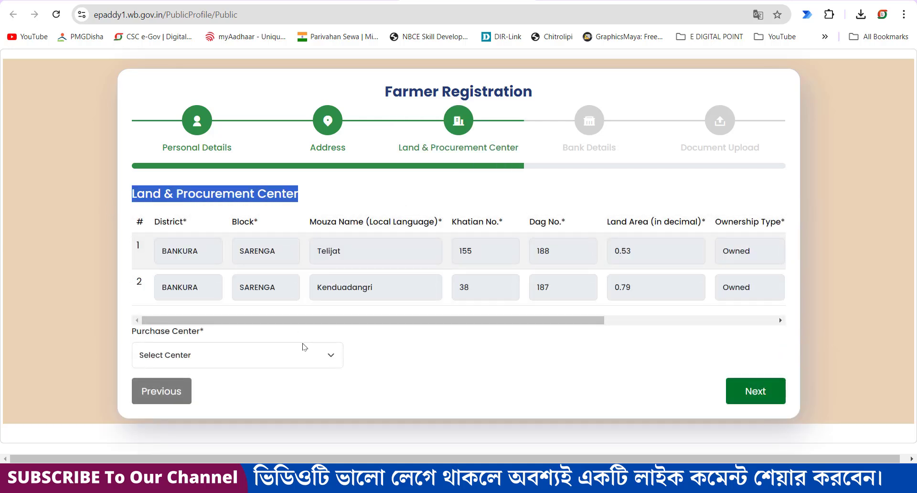
{"action": "left_click_drag", "start_coordinate": [316, 320], "coordinate": [434, 310]}
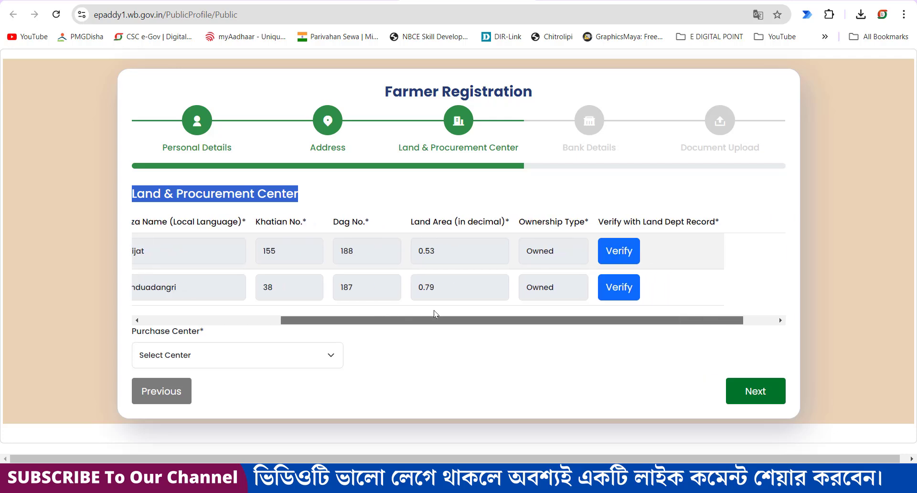
{"action": "left_click_drag", "start_coordinate": [313, 320], "coordinate": [352, 322]}
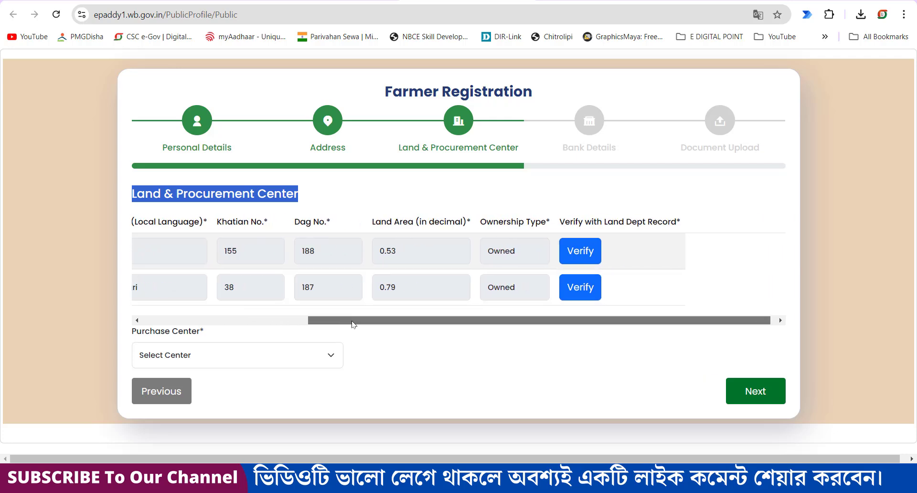
{"action": "left_click", "coordinate": [572, 254]}
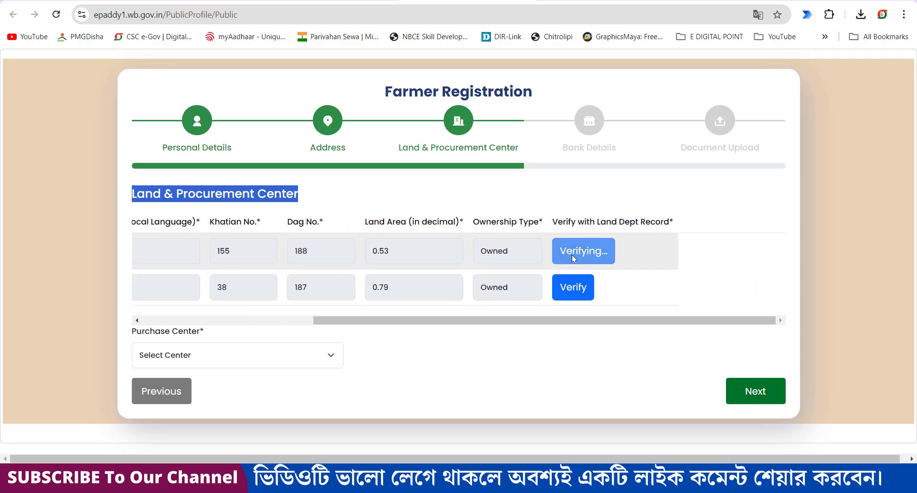
{"action": "left_click", "coordinate": [571, 293]}
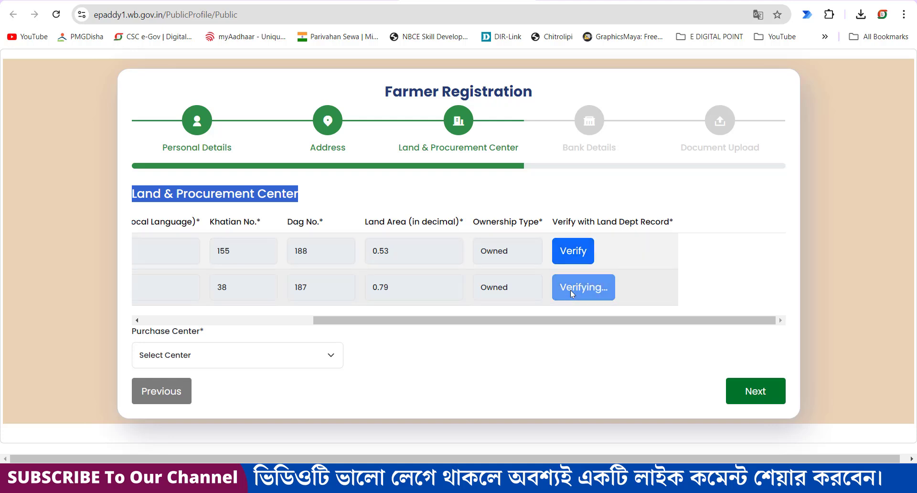
- Choose Sarenga Block Premises as the purchase center and continue to the Bank Details section
{"action": "left_click_drag", "start_coordinate": [127, 335], "coordinate": [217, 333]}
{"action": "left_click", "coordinate": [285, 360]}
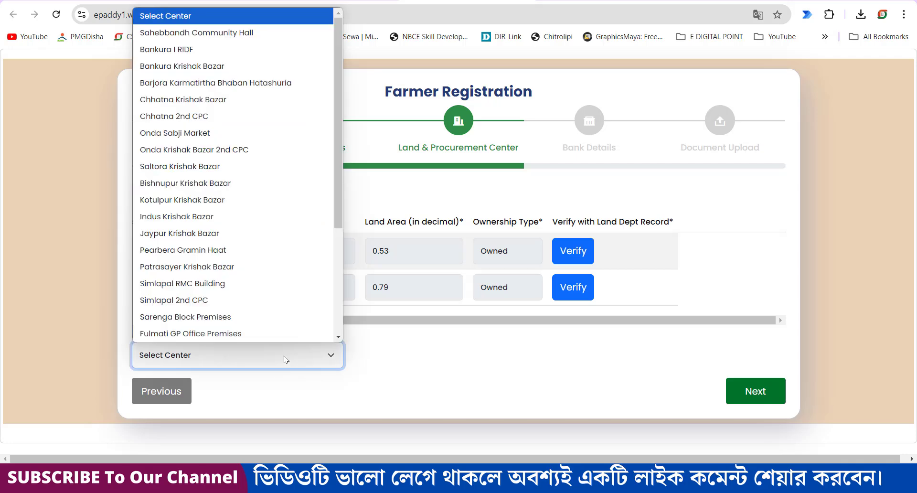
{"action": "scroll", "coordinate": [249, 178], "scroll_direction": "down", "scroll_amount": 3}
{"action": "scroll", "coordinate": [249, 179], "scroll_direction": "up", "scroll_amount": 5}
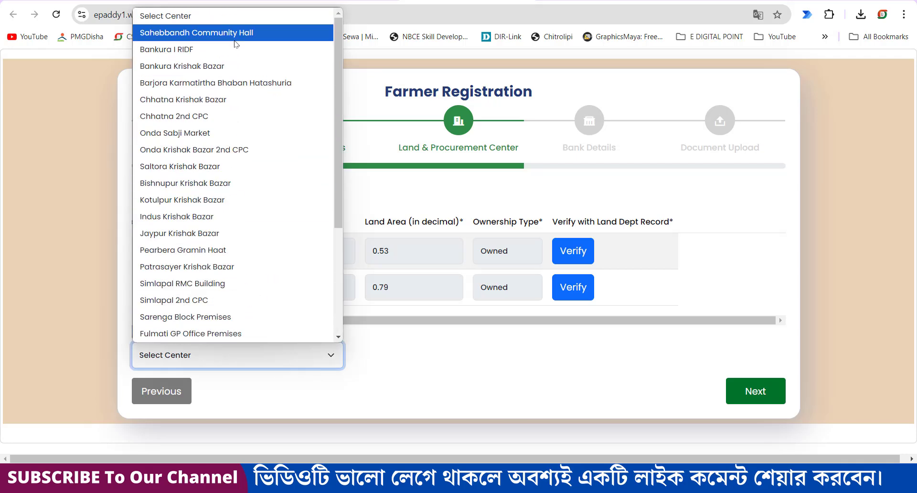
{"action": "scroll", "coordinate": [258, 153], "scroll_direction": "down", "scroll_amount": 5}
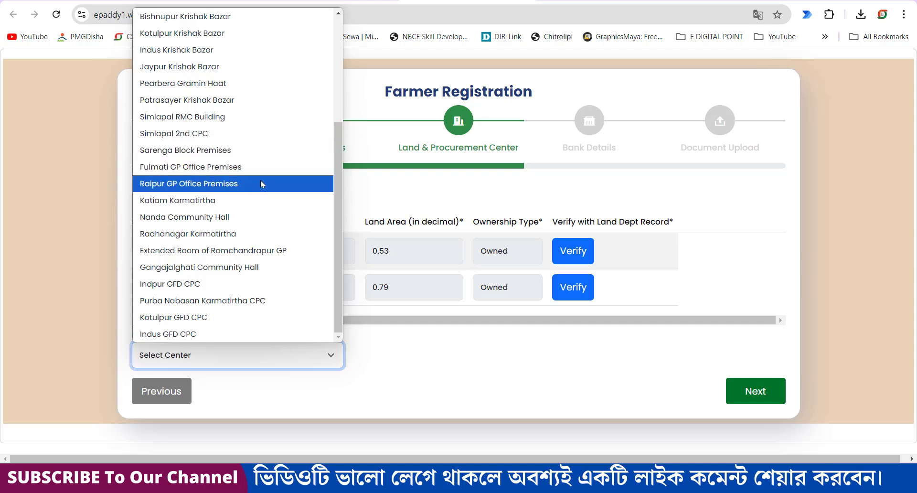
{"action": "left_click", "coordinate": [229, 150]}
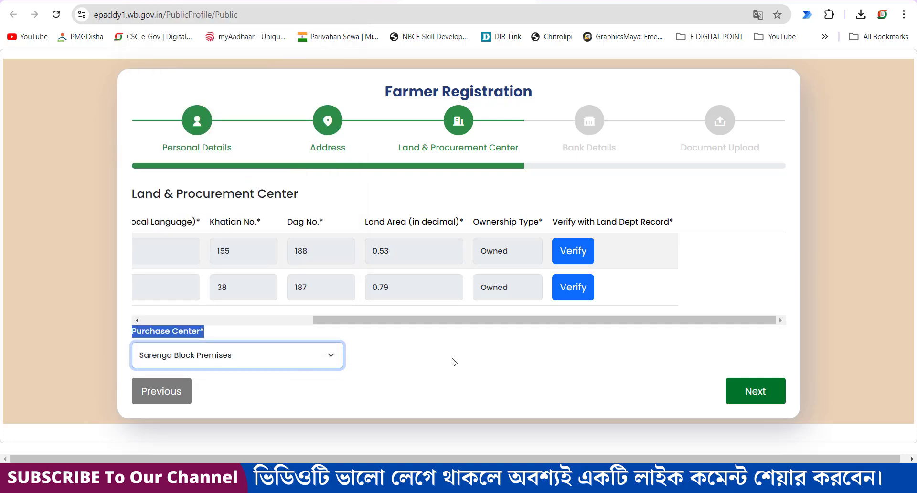
{"action": "left_click", "coordinate": [760, 397]}
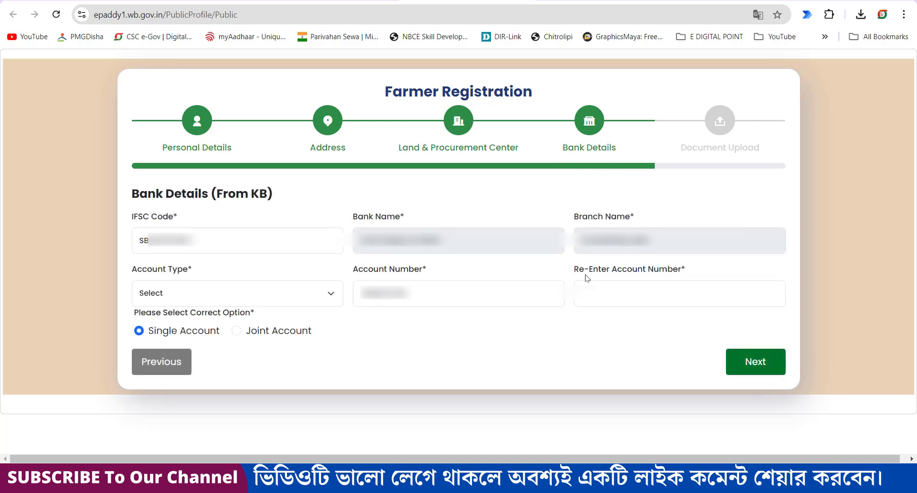
- Set the account type to Saving in the bank details fetched from KB
{"action": "left_click_drag", "start_coordinate": [132, 193], "coordinate": [282, 190]}
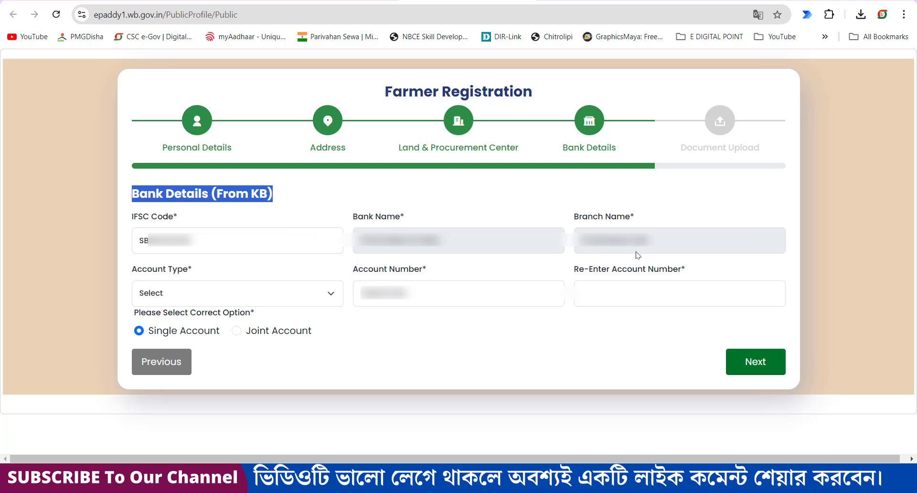
{"action": "left_click_drag", "start_coordinate": [136, 272], "coordinate": [223, 264]}
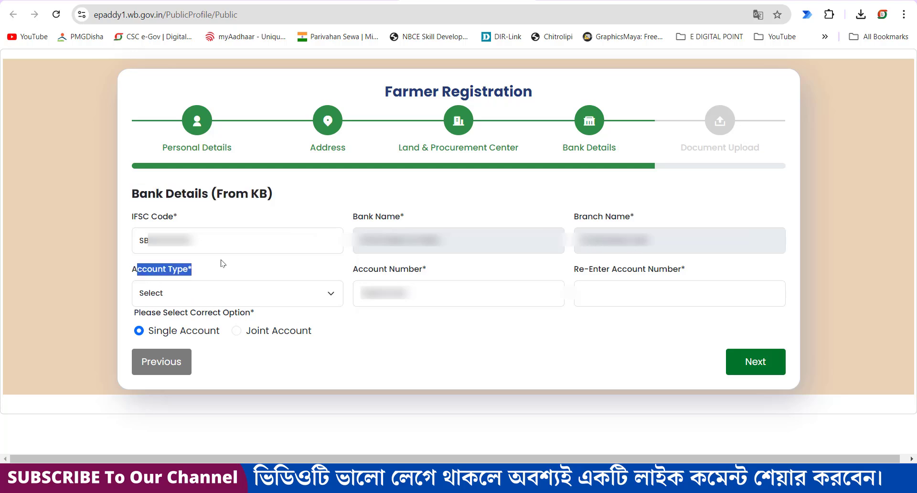
{"action": "left_click", "coordinate": [233, 289]}
{"action": "left_click", "coordinate": [217, 338]}
{"action": "left_click", "coordinate": [361, 277]}
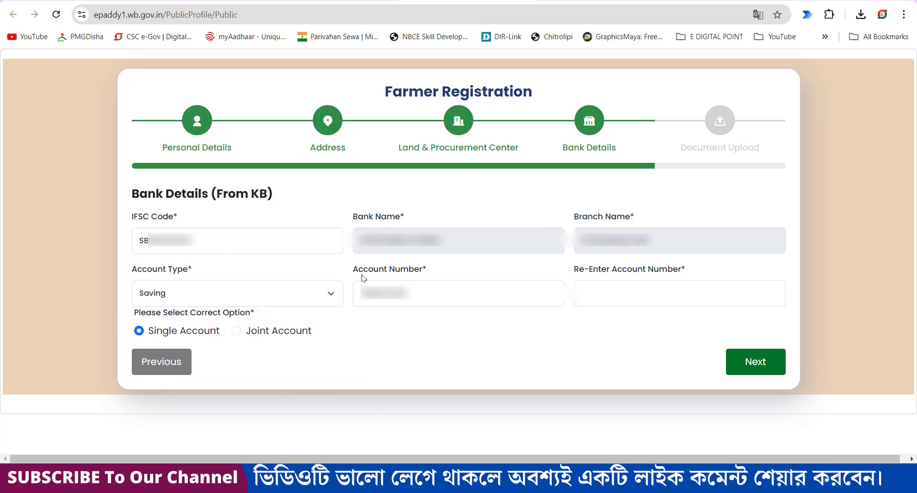
- Copy the bank account number into its re-entry field and continue to the Document Upload section
{"action": "double_click", "coordinate": [384, 297]}
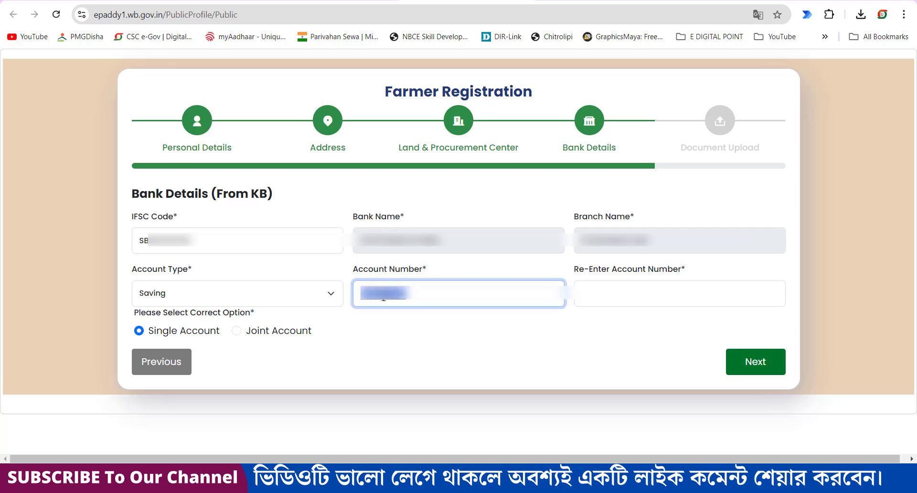
{"action": "left_click", "coordinate": [618, 292]}
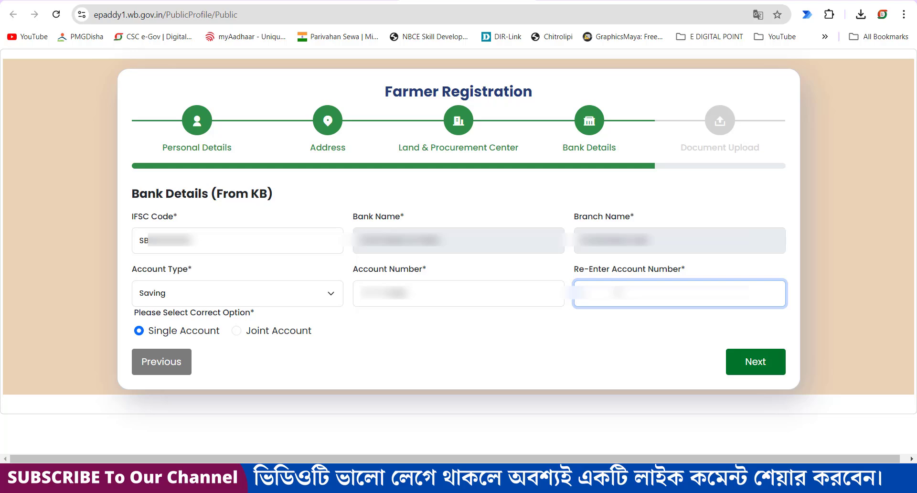
{"action": "key", "text": "ctrl+v"}
{"action": "left_click", "coordinate": [585, 349]}
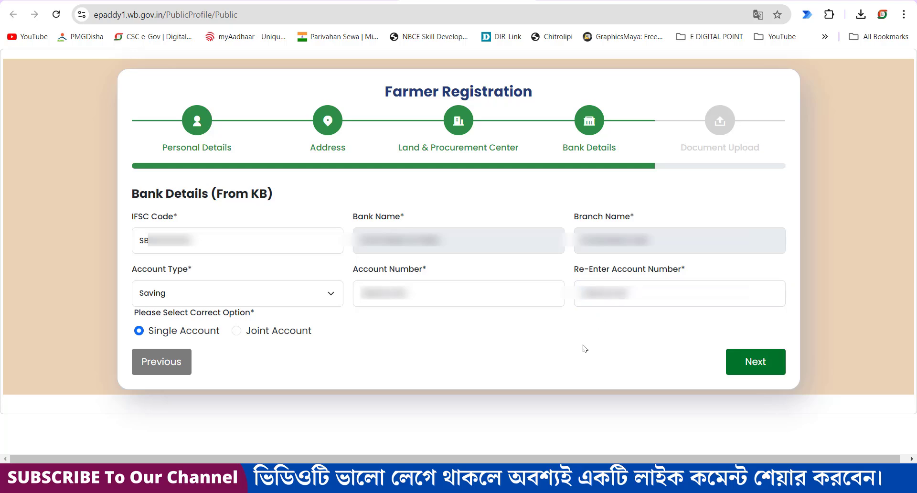
{"action": "left_click", "coordinate": [747, 367]}
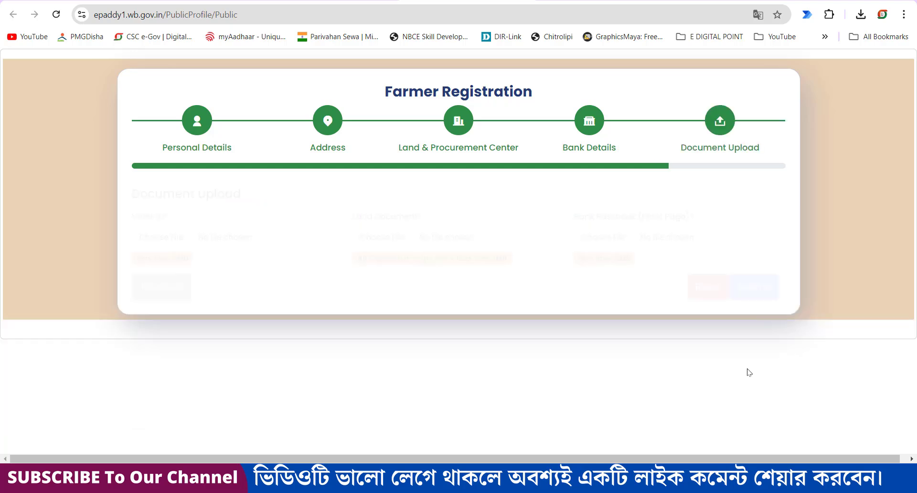
- Attach the farmer's Voter ID PDF, kendudangri.pdf as the land document and BANK (1).pdf as the bank passbook front page
{"action": "left_click_drag", "start_coordinate": [130, 195], "coordinate": [246, 199]}
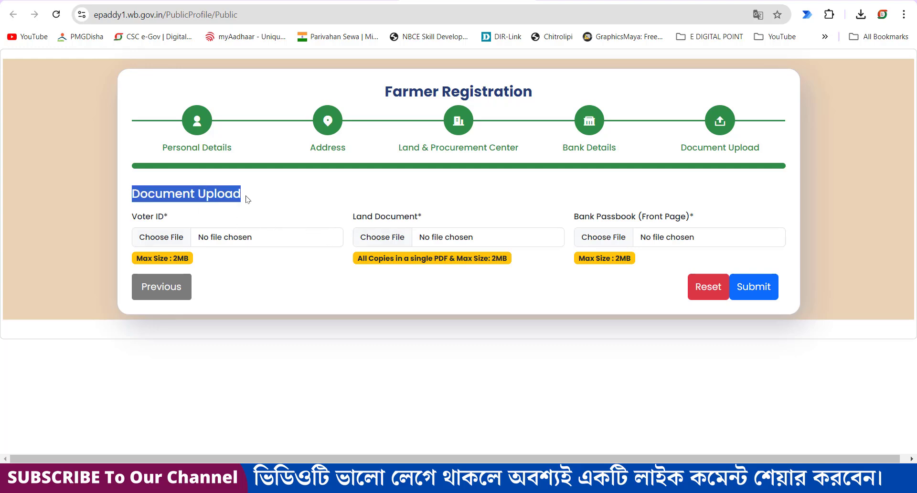
{"action": "left_click_drag", "start_coordinate": [123, 217], "coordinate": [179, 219]}
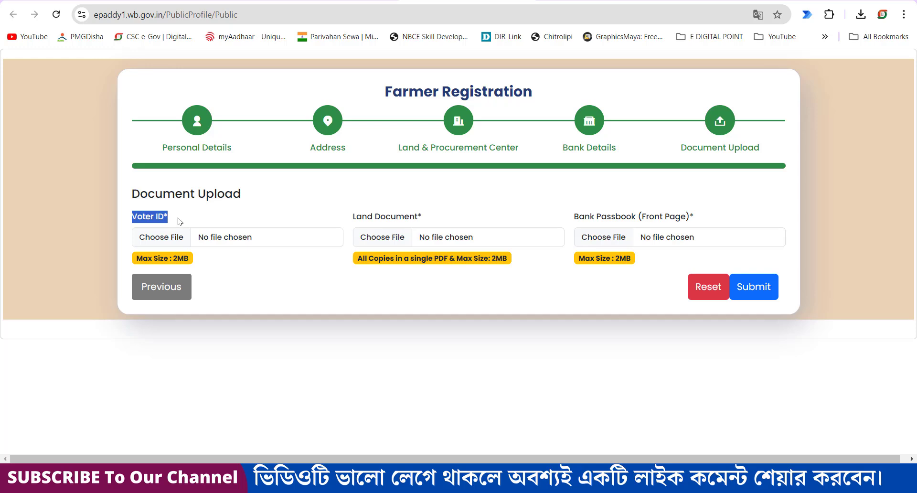
{"action": "left_click_drag", "start_coordinate": [351, 218], "coordinate": [422, 218]}
{"action": "left_click", "coordinate": [396, 196]}
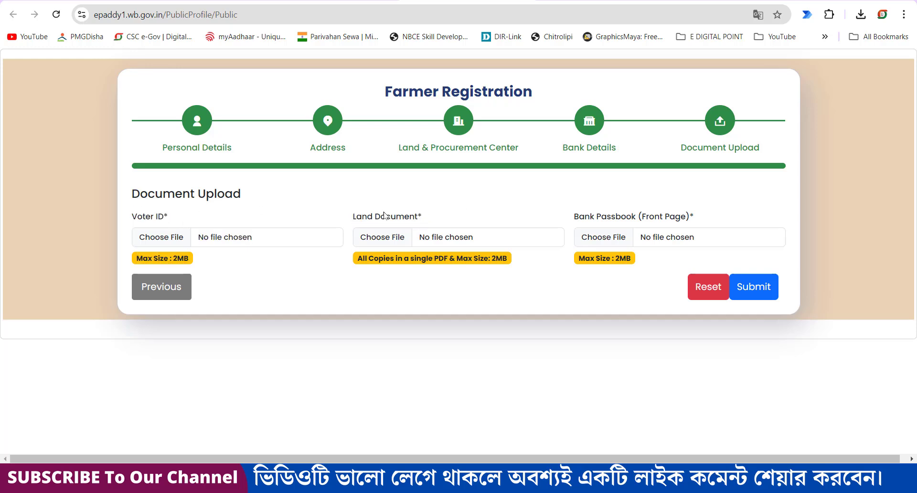
{"action": "left_click_drag", "start_coordinate": [573, 216], "coordinate": [707, 217]}
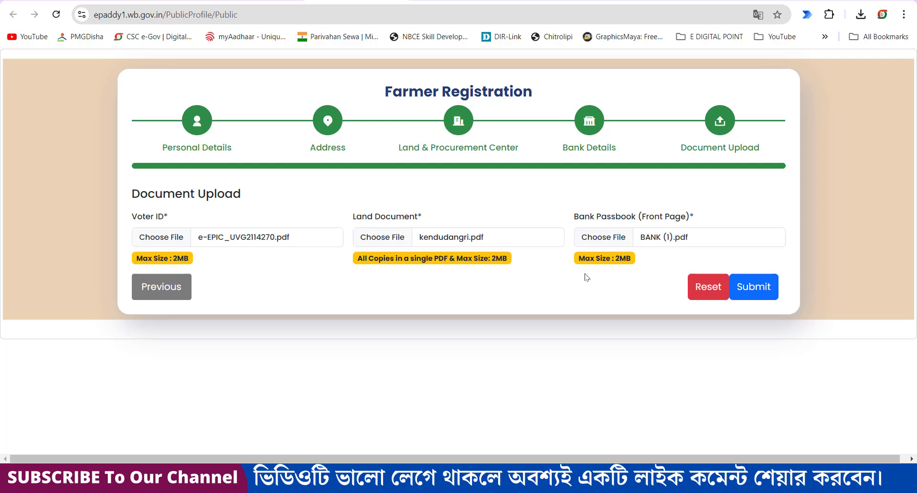
- Submit the farmer registration and accept the Land & Land Reforms Department notice
{"action": "left_click", "coordinate": [757, 292]}
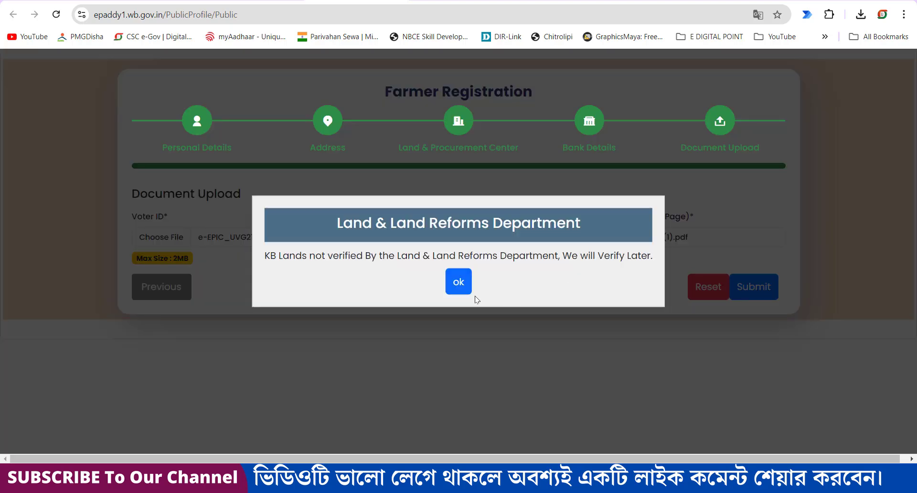
{"action": "left_click_drag", "start_coordinate": [266, 255], "coordinate": [623, 256]}
{"action": "left_click", "coordinate": [458, 284]}
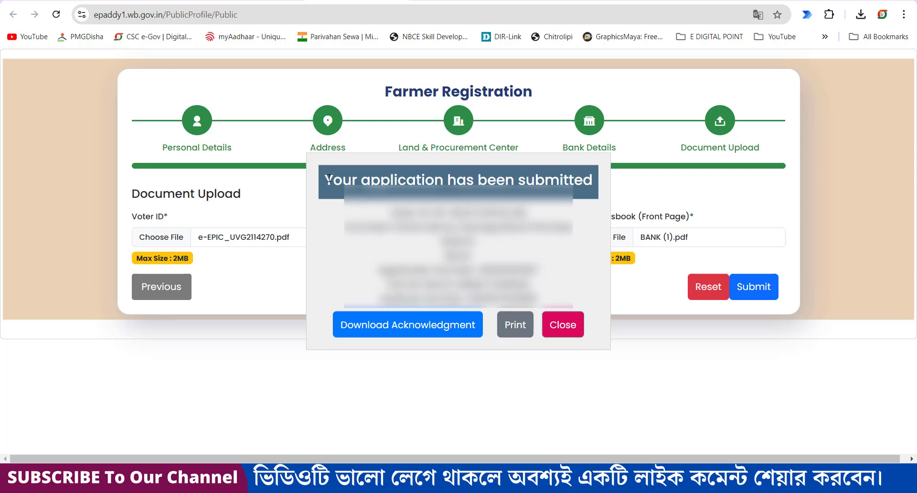
- Download the acknowledgment of the submitted application and open the PDF
{"action": "left_click_drag", "start_coordinate": [327, 178], "coordinate": [530, 272]}
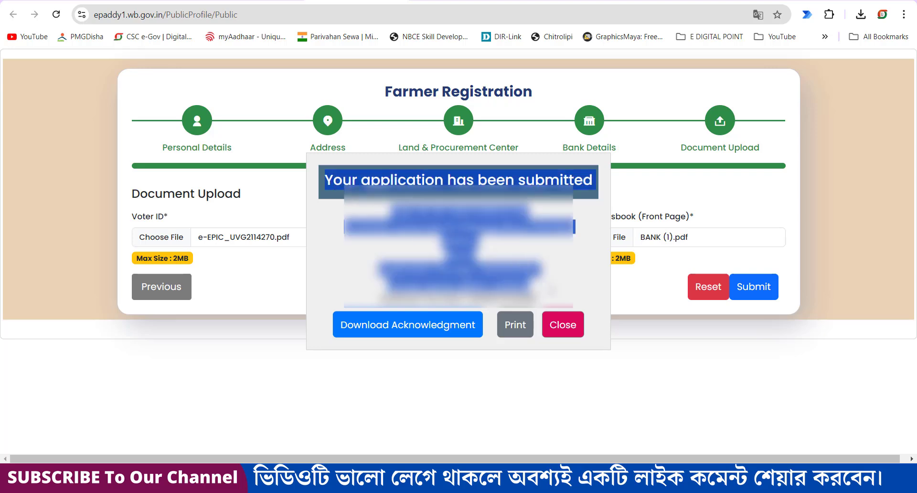
{"action": "left_click", "coordinate": [400, 328]}
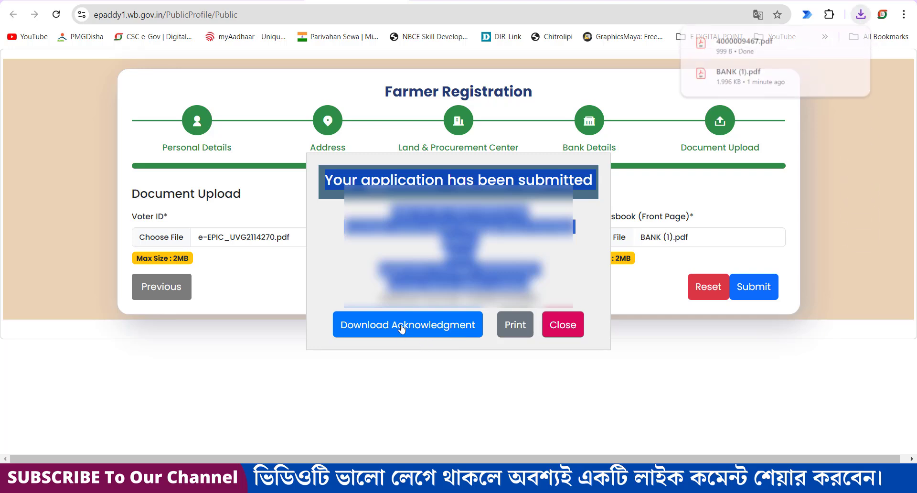
{"action": "left_click", "coordinate": [736, 48]}
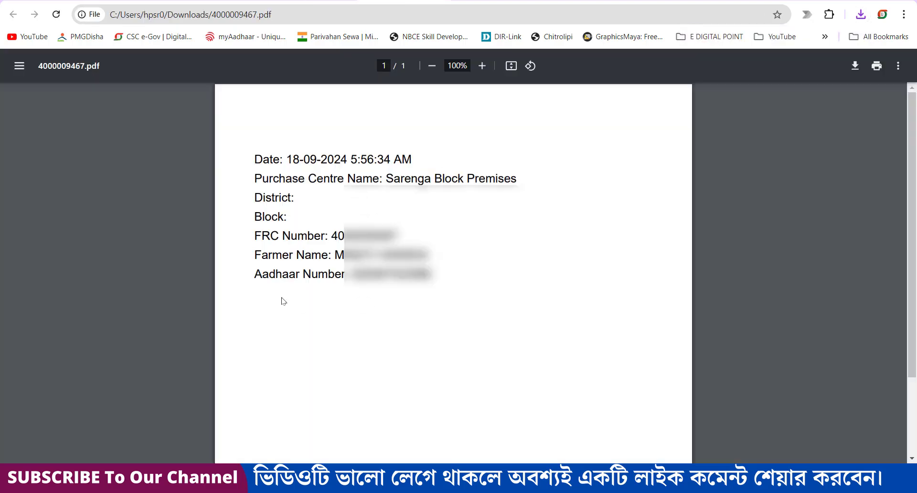